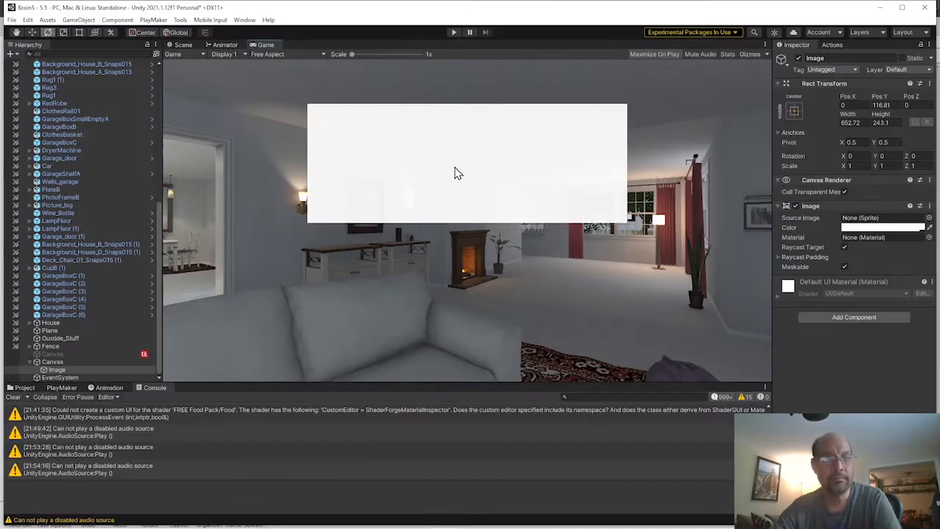
- Delete the active Canvas together with its child Image from the scene hierarchy
click(59, 362)
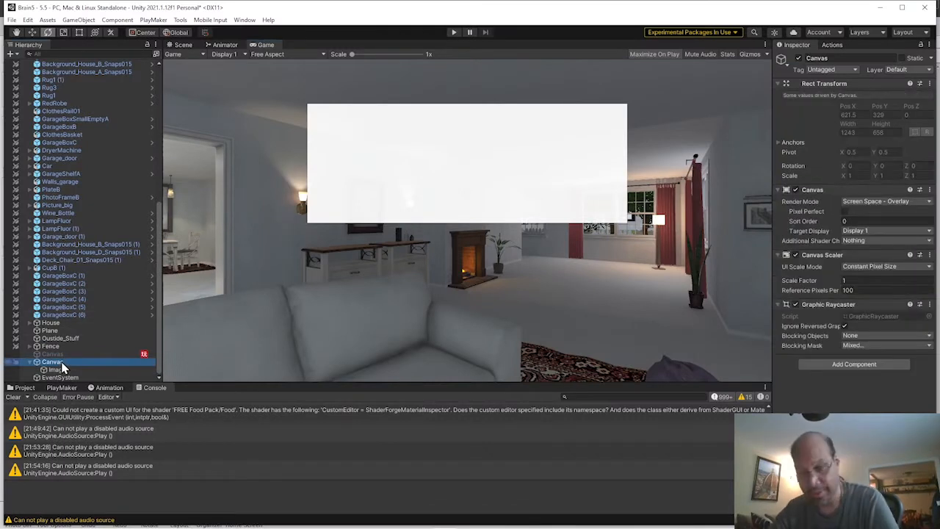
key(Delete)
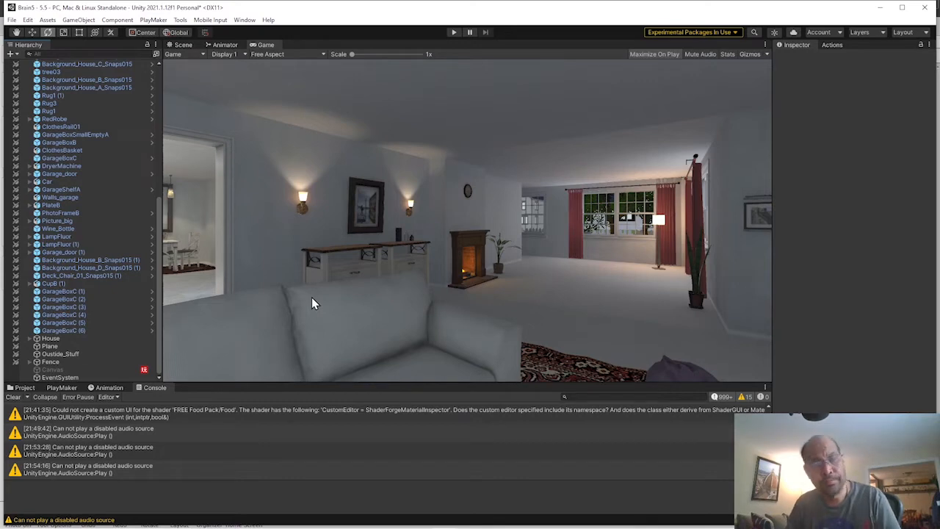
- Switch to border_facy_1.png in Photoshop Elements and select all of its black border artwork with the Magic Wand
key(alt+Tab)
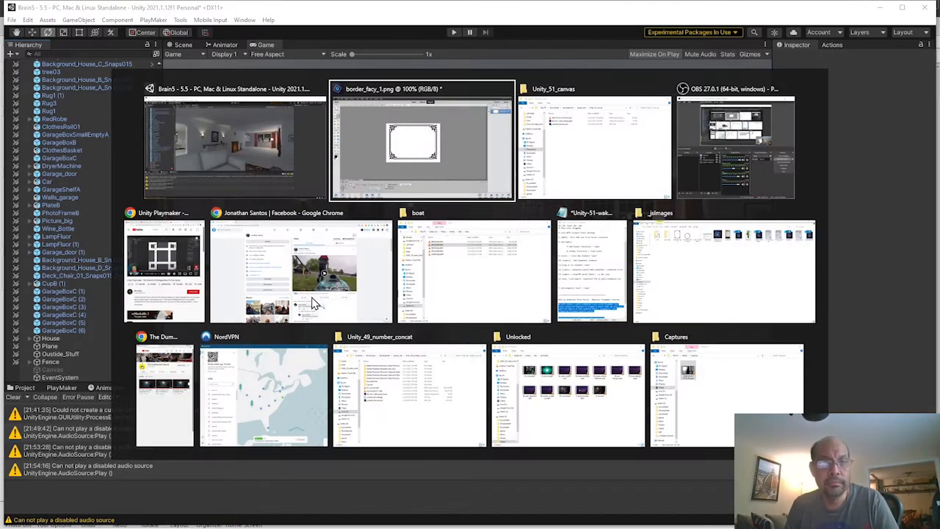
key(Escape)
key(alt+Tab)
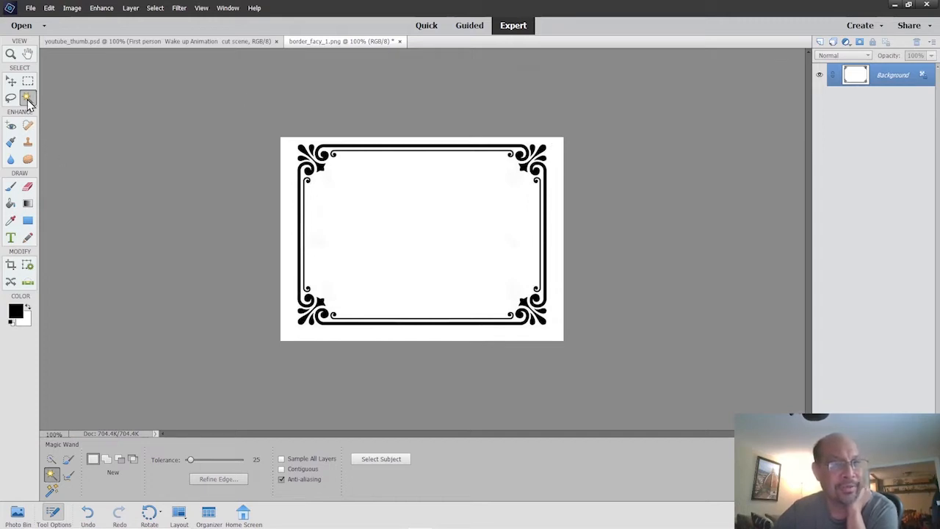
click(321, 168)
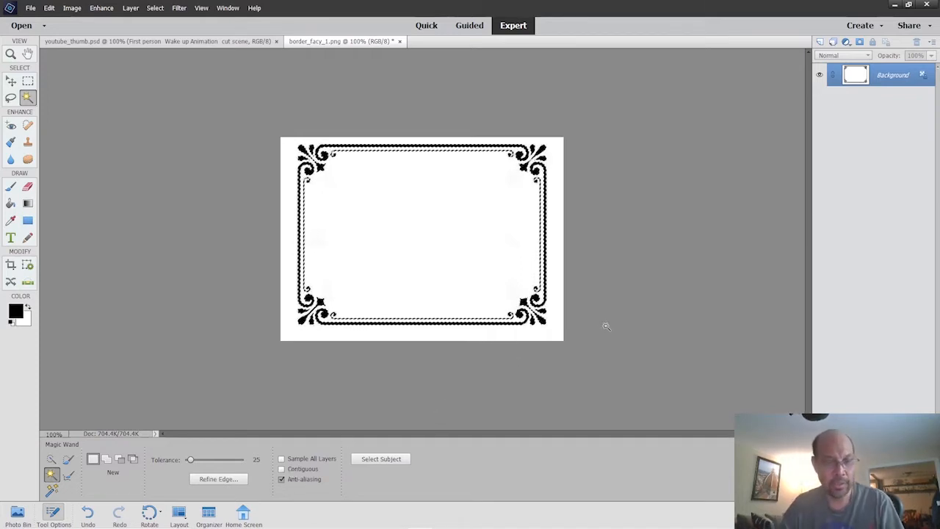
- Paste the copied border into a new transparent document of 510 x 370 pixels
key(ctrl+n)
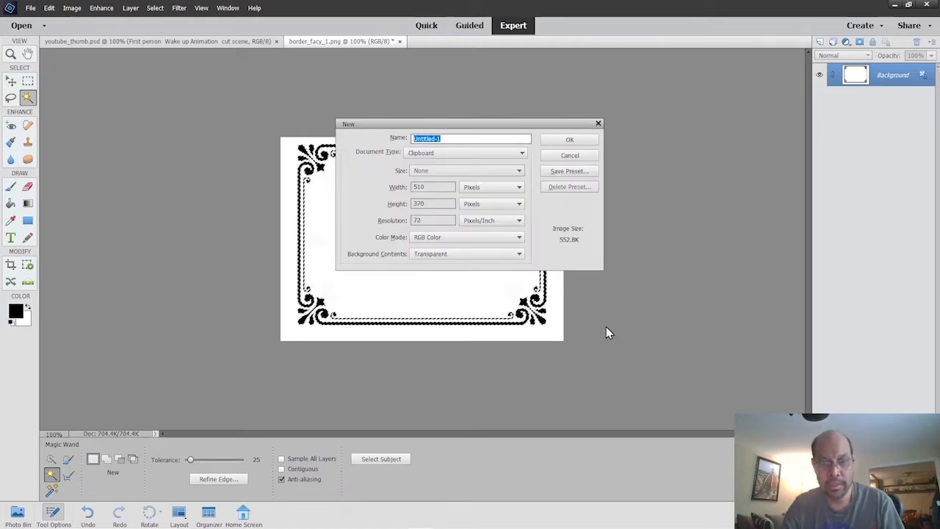
key(Escape)
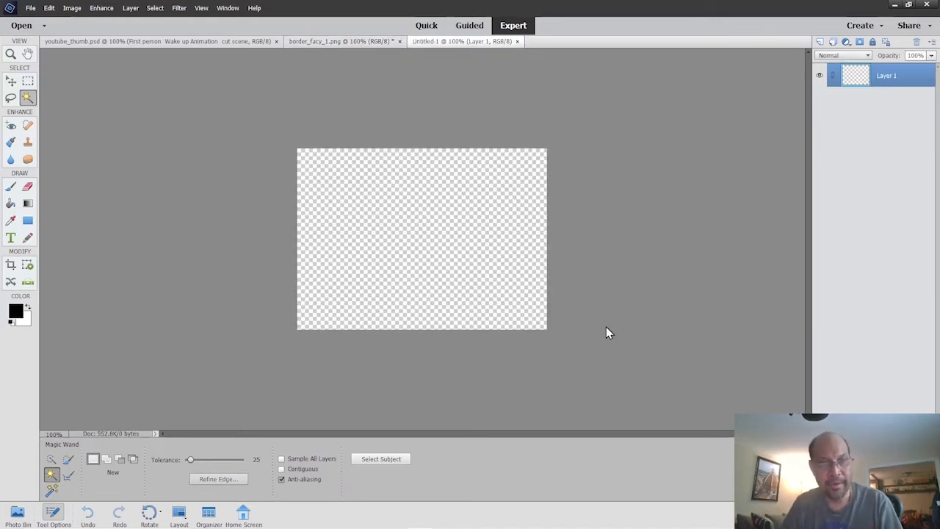
key(ctrl+v)
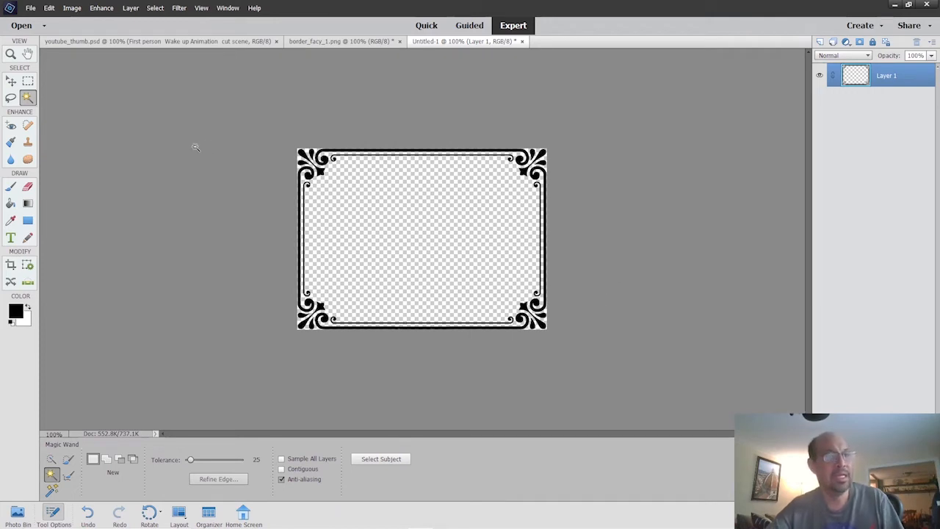
- Use the Rectangular Marquee to bring the border's four corners together into a compact frame in the canvas's upper-left corner
click(29, 82)
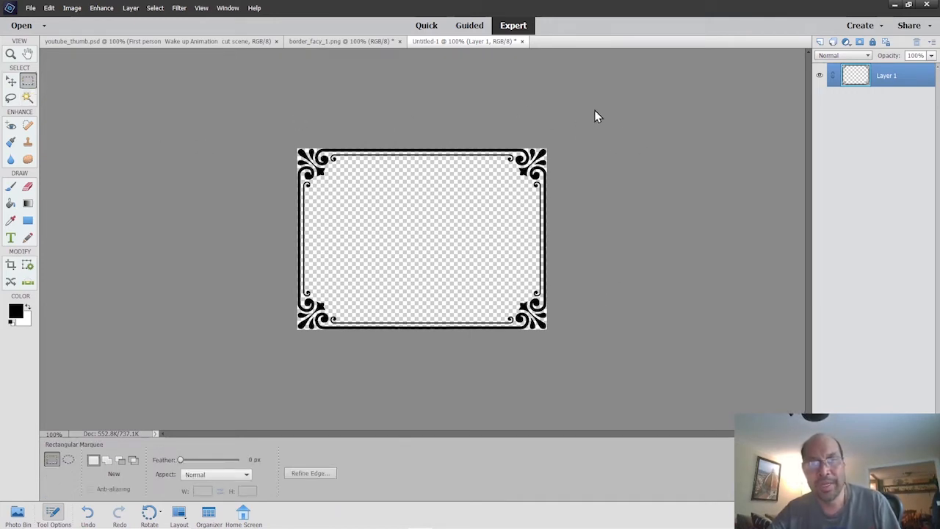
drag(597, 114, 511, 337)
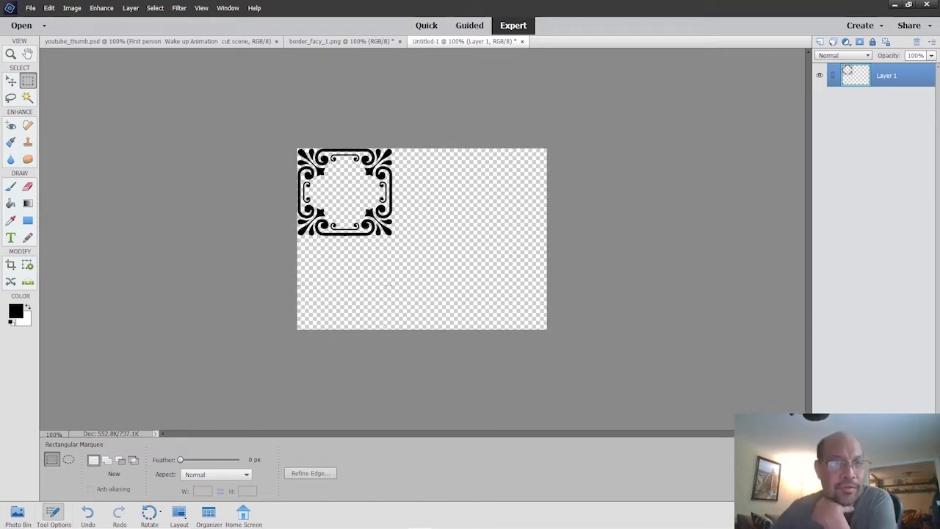
drag(297, 259, 422, 330)
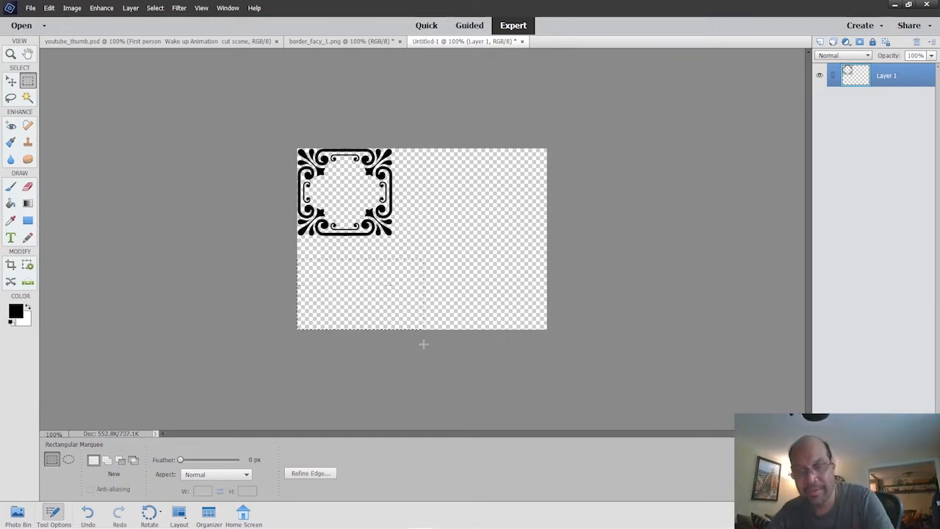
- Copy the compact frame and paste it into a new transparent document of 195 x 179 pixels
click(432, 229)
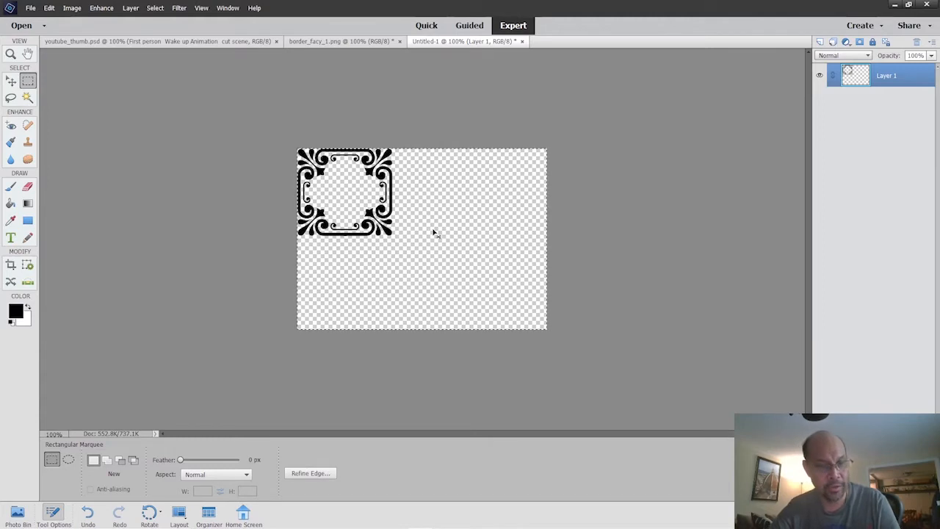
key(ctrl+n)
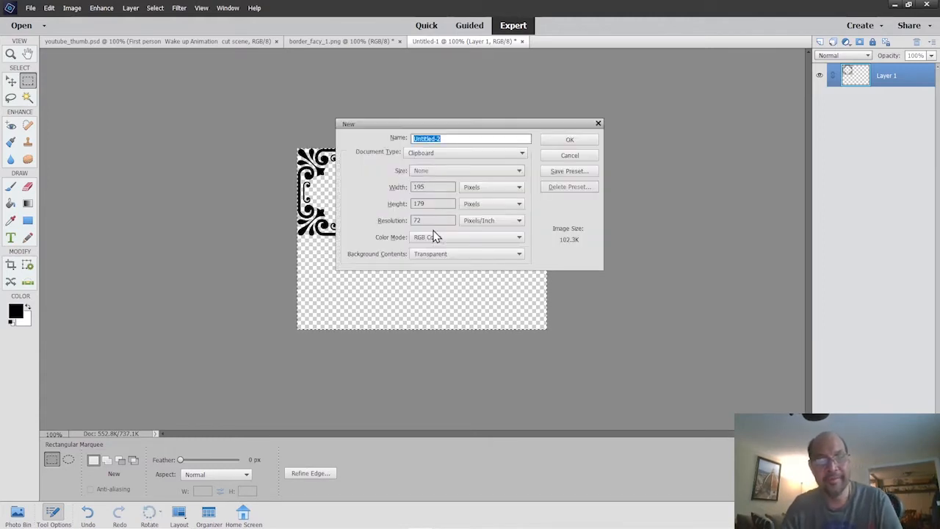
key(Return)
key(ctrl+v)
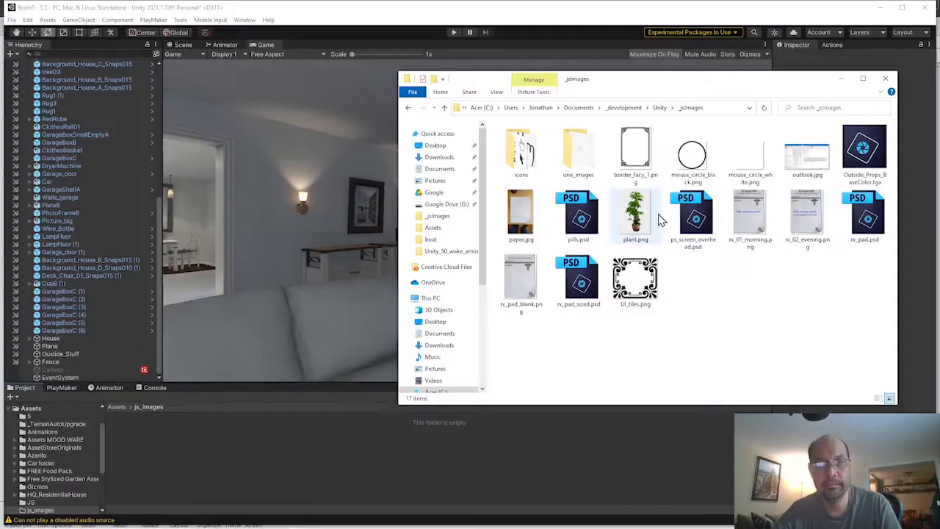
- Import UI_tiles.png from the _jsImages folder into the js_images assets folder of the Unity project
drag(635, 283, 378, 448)
click(226, 431)
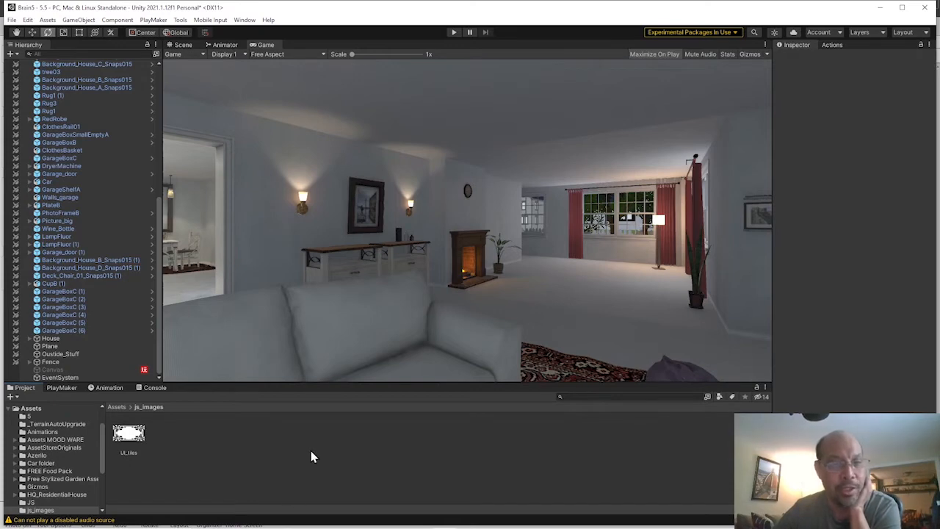
- Install the 2D Sprite package from the Unity Registry and close the Package Manager
click(245, 20)
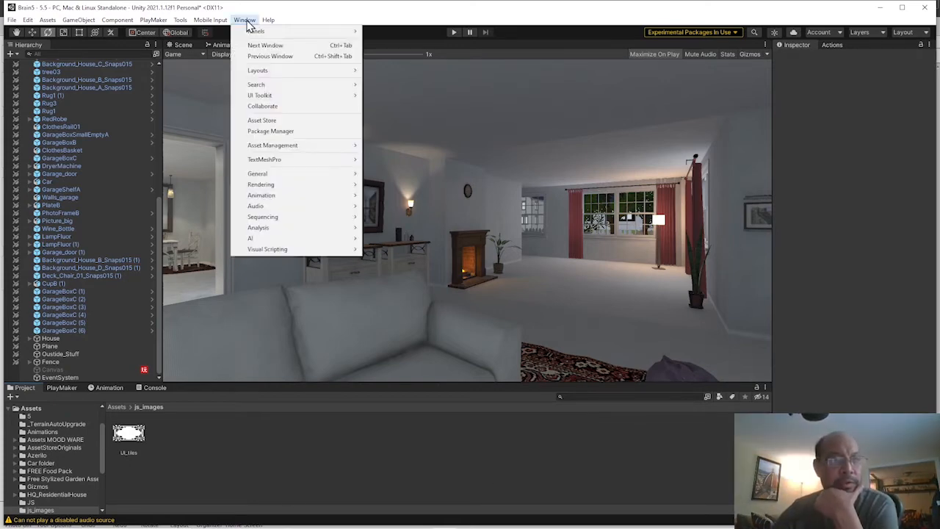
click(246, 131)
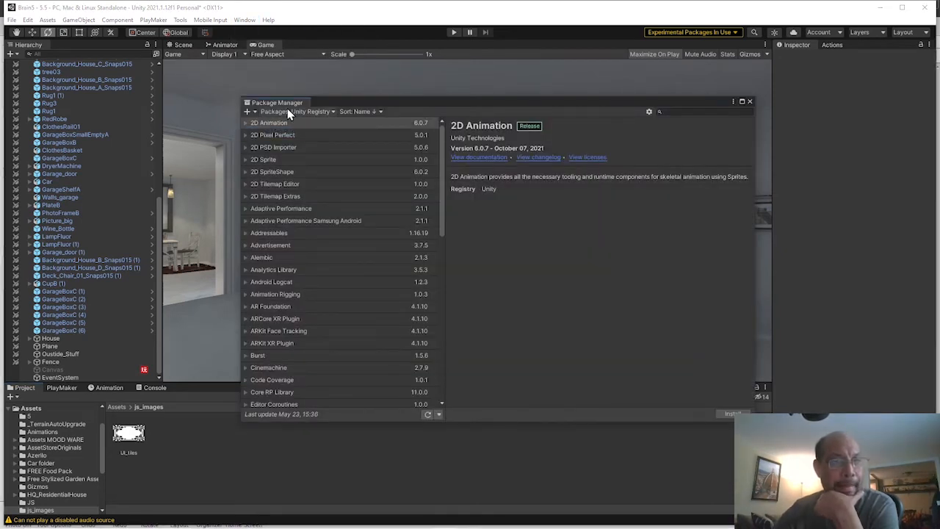
click(264, 160)
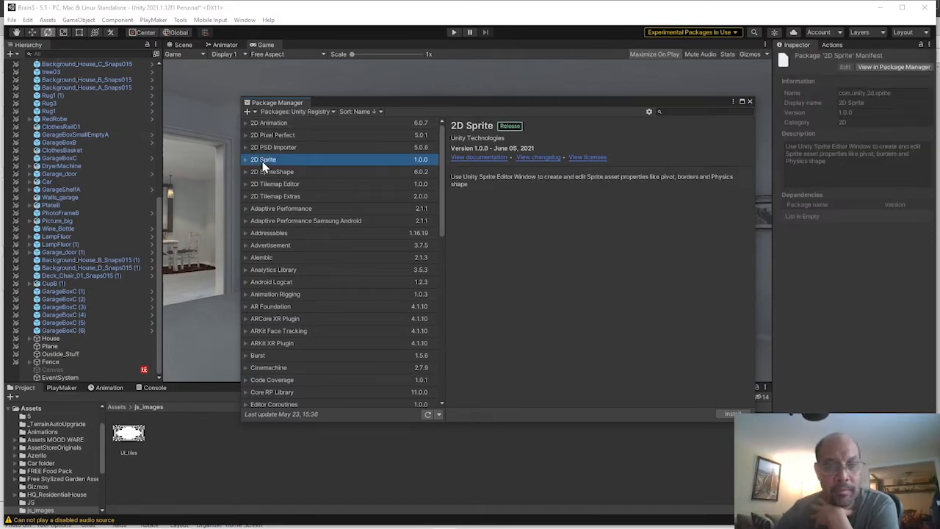
click(721, 413)
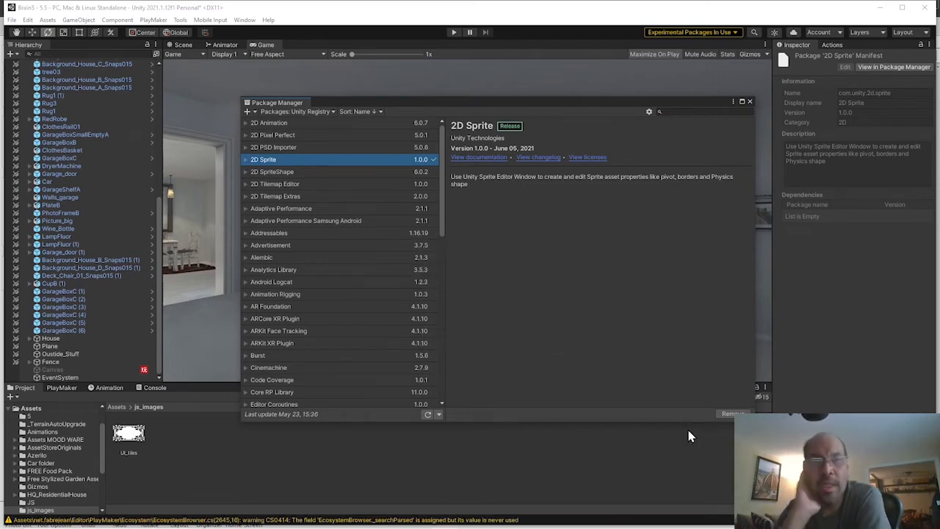
click(750, 101)
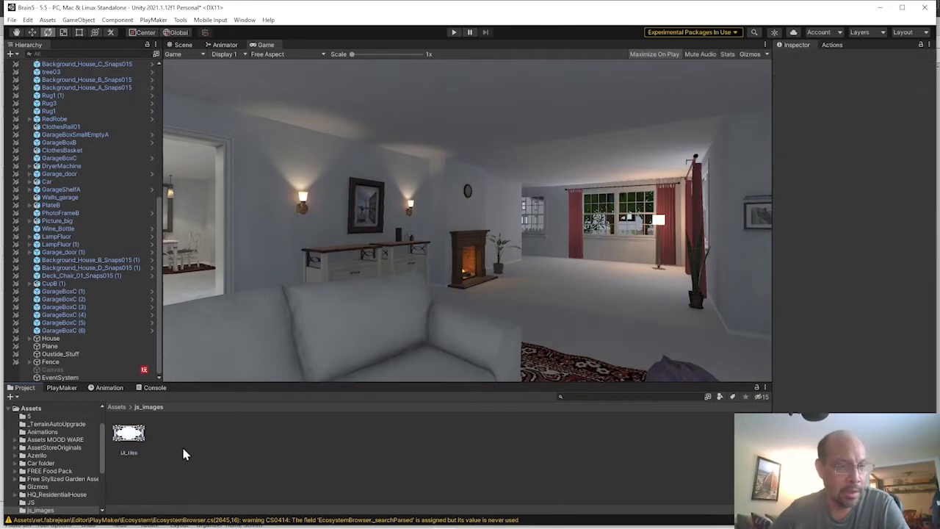
- Set the UI_tiles texture type to Sprite (2D and UI) and its mesh type to Full Rect
click(130, 437)
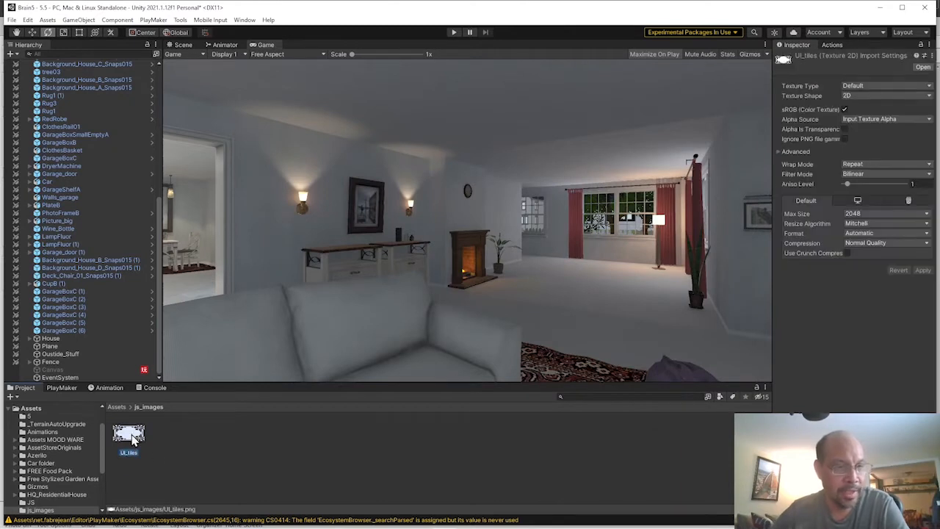
click(863, 90)
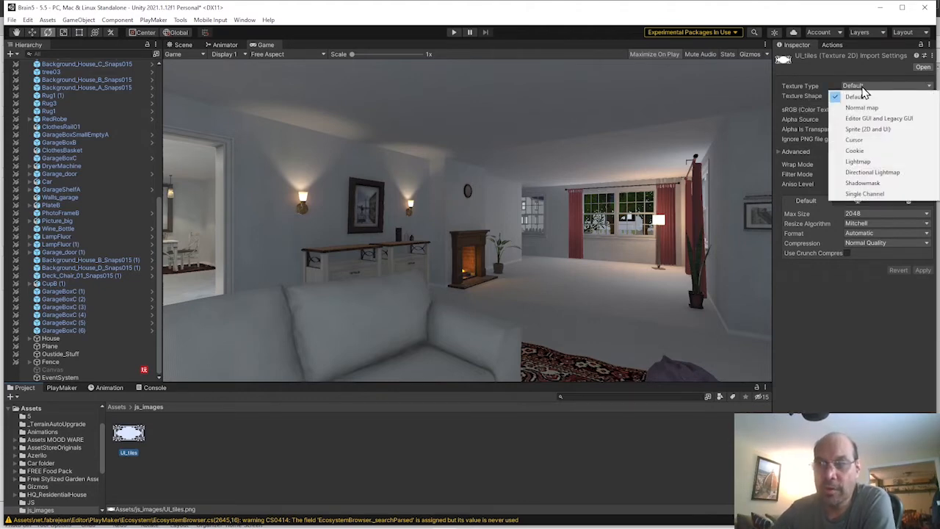
click(868, 130)
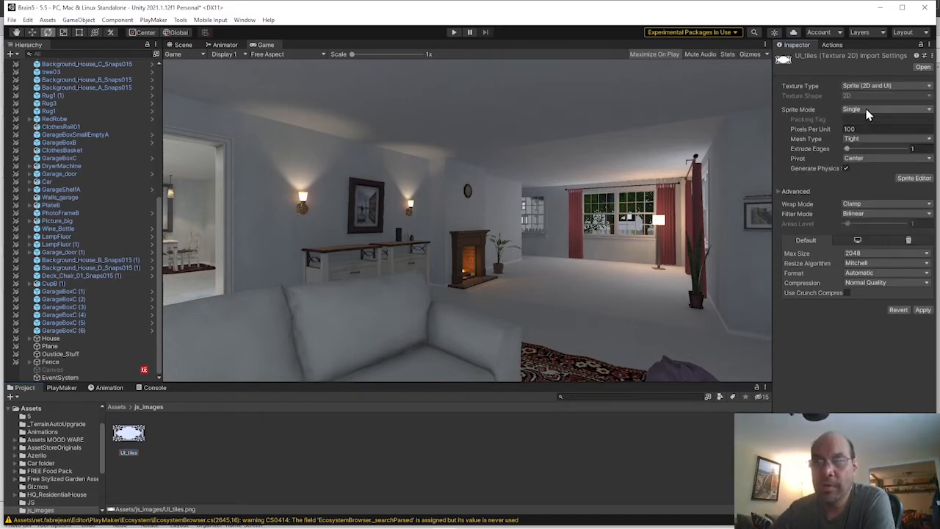
click(869, 142)
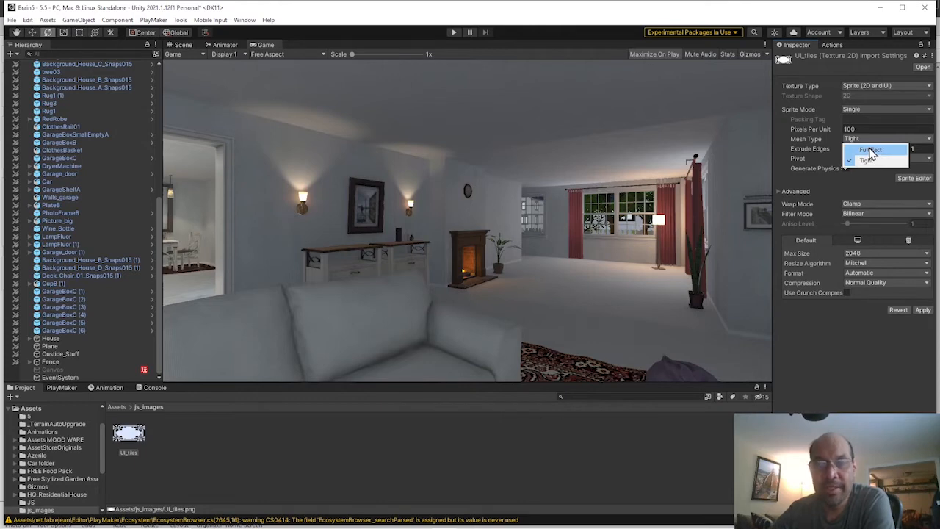
click(871, 150)
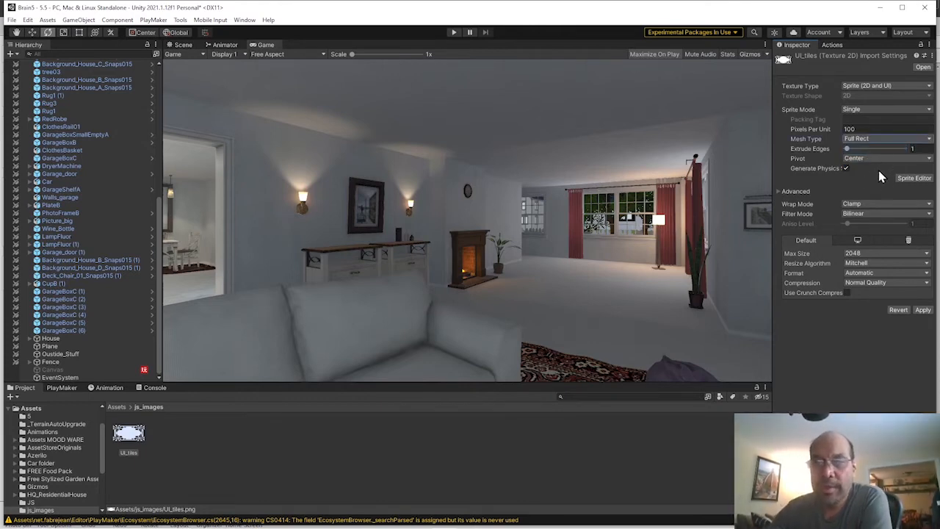
- Apply the UI_tiles import settings and open the image in the Sprite Editor, enlarging its window to show the whole frame
click(906, 179)
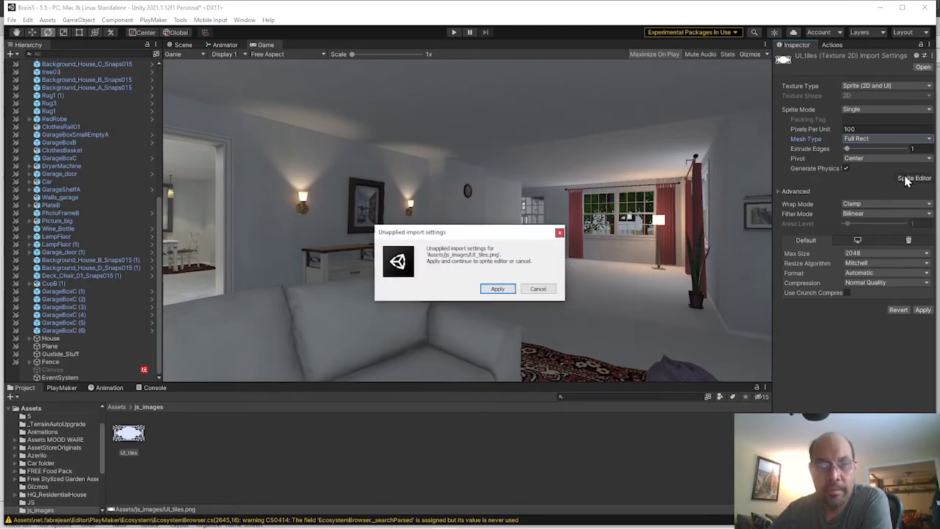
click(498, 289)
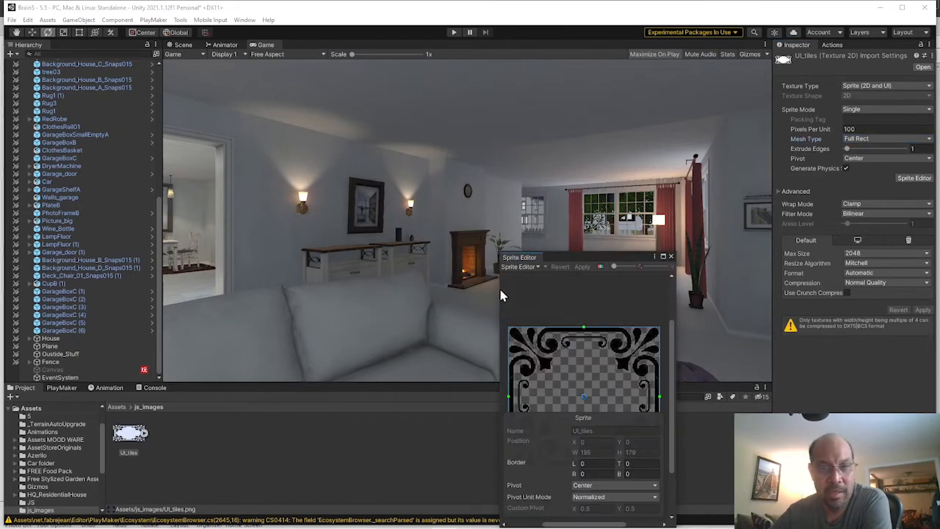
drag(592, 262, 547, 176)
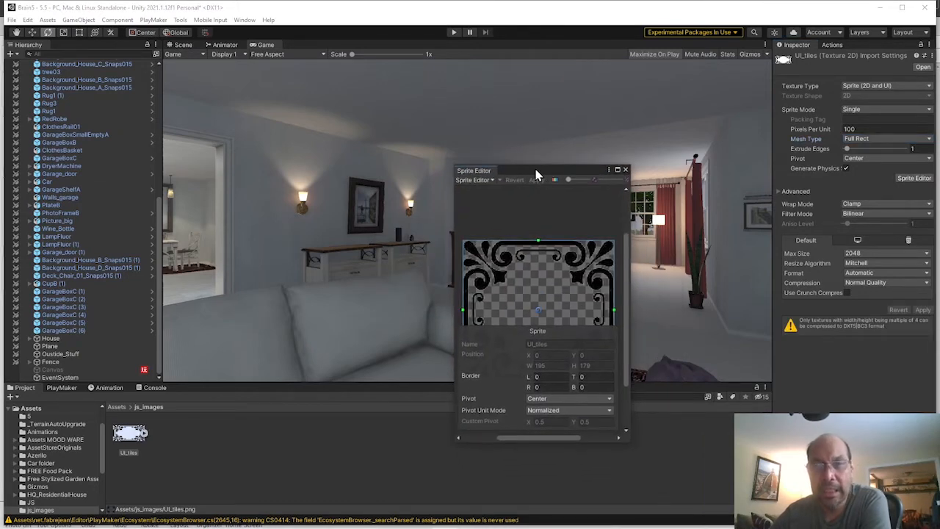
drag(536, 174, 495, 130)
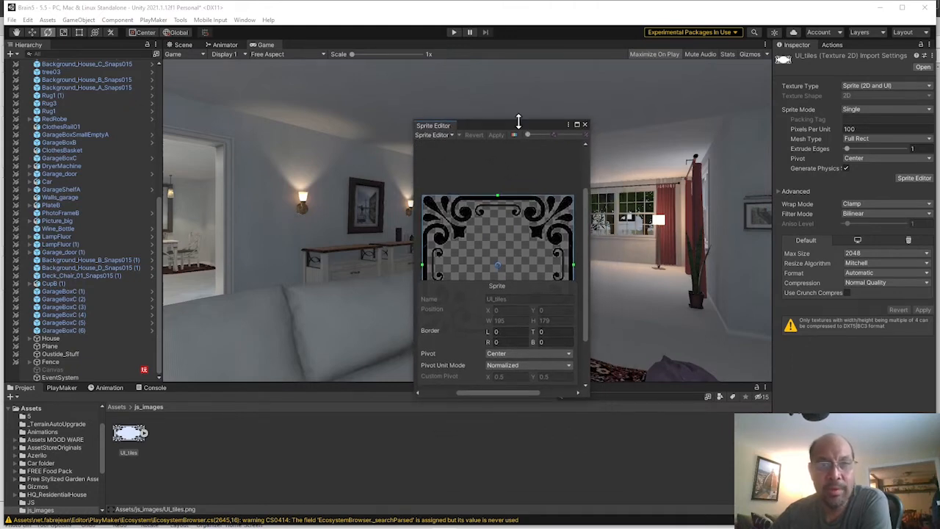
drag(523, 126, 453, 99)
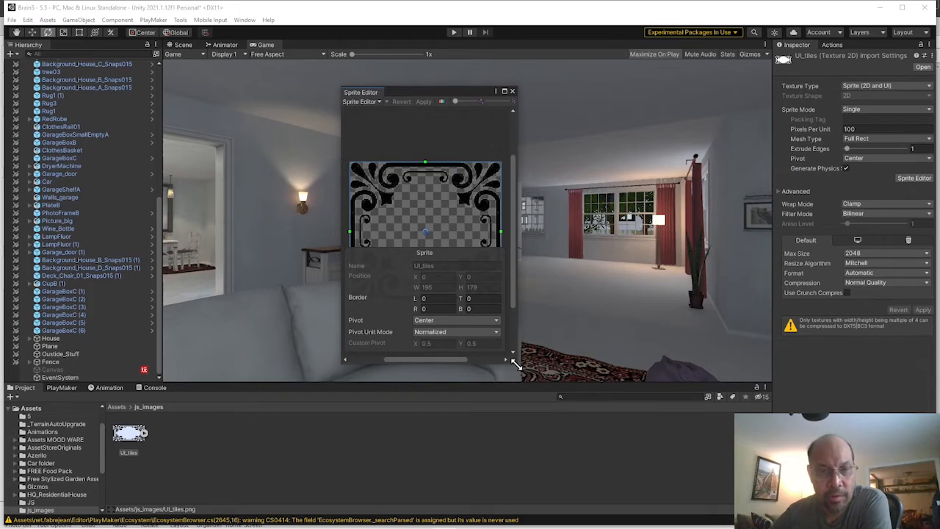
drag(518, 367, 674, 486)
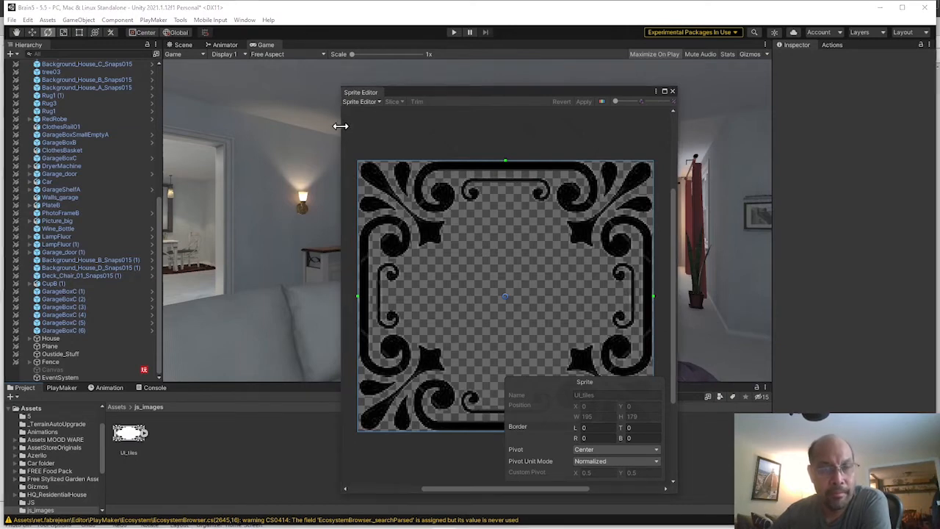
drag(342, 130, 257, 130)
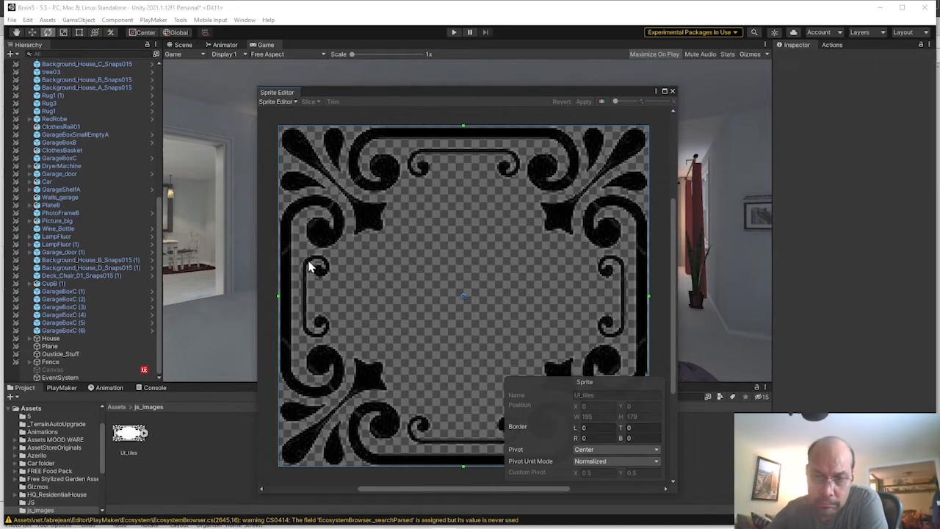
- Pull the top border guide of the UI_tiles sprite down toward its middle, to a border of about 82
click(465, 126)
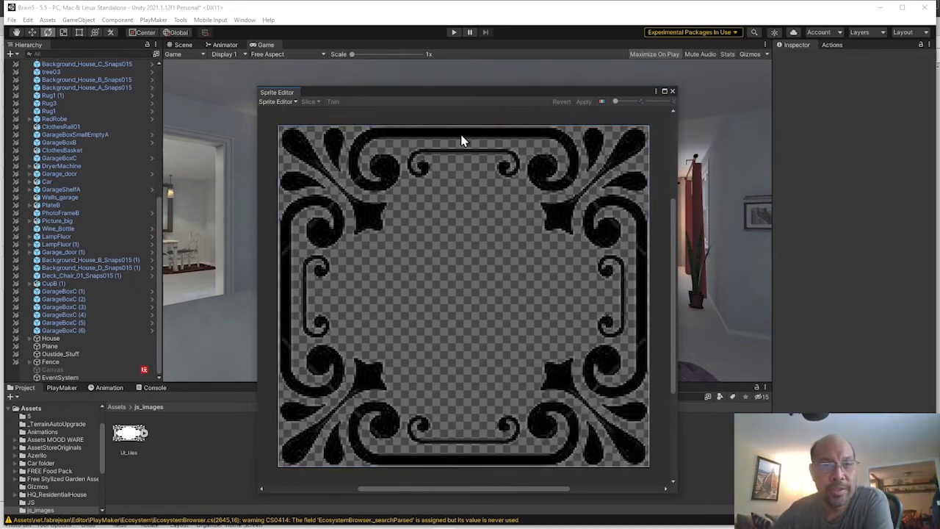
click(400, 213)
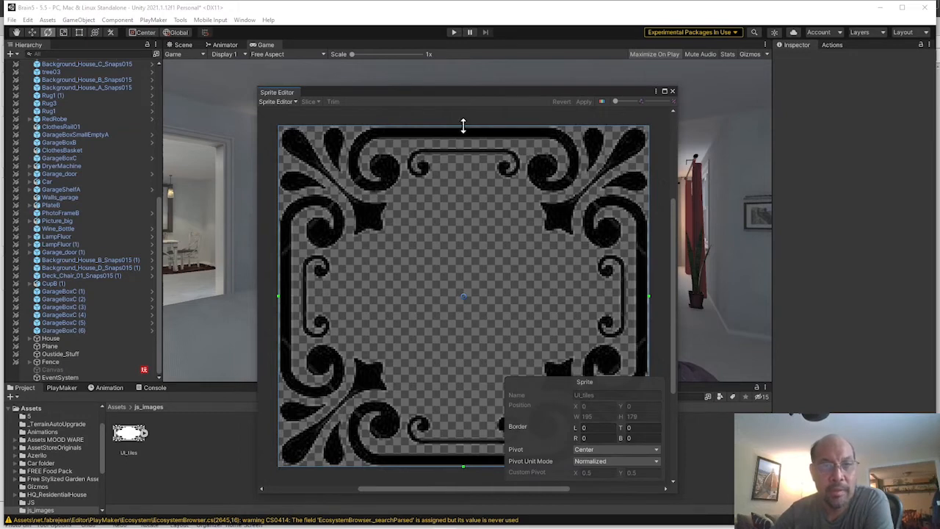
drag(464, 125, 390, 283)
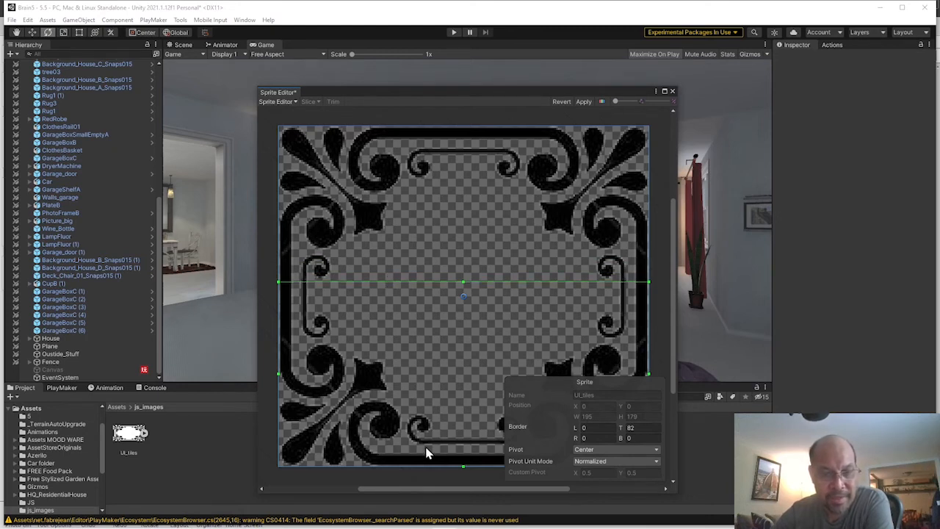
- Set the UI_tiles sprite's remaining borders to about 80 at the bottom and 82 on both sides, and save on closing the Sprite Editor
drag(463, 468, 484, 377)
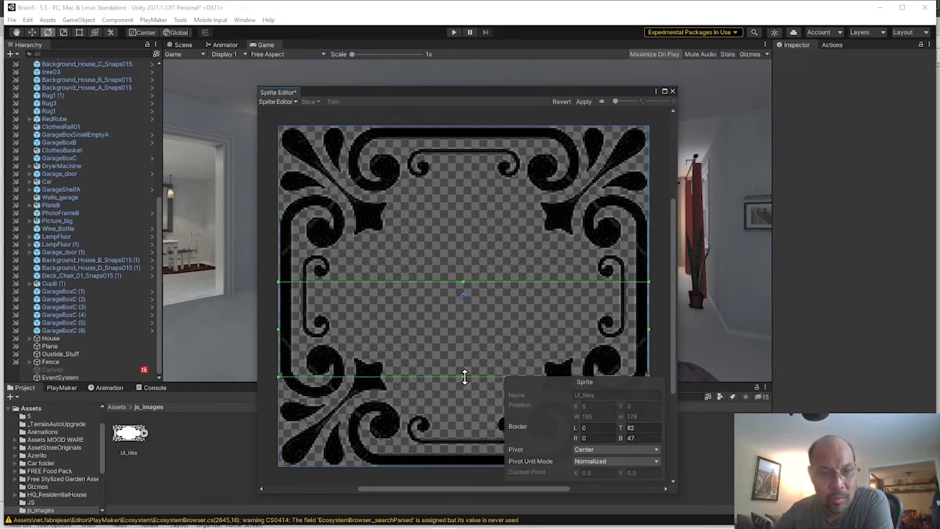
drag(464, 377, 467, 315)
drag(278, 301, 434, 301)
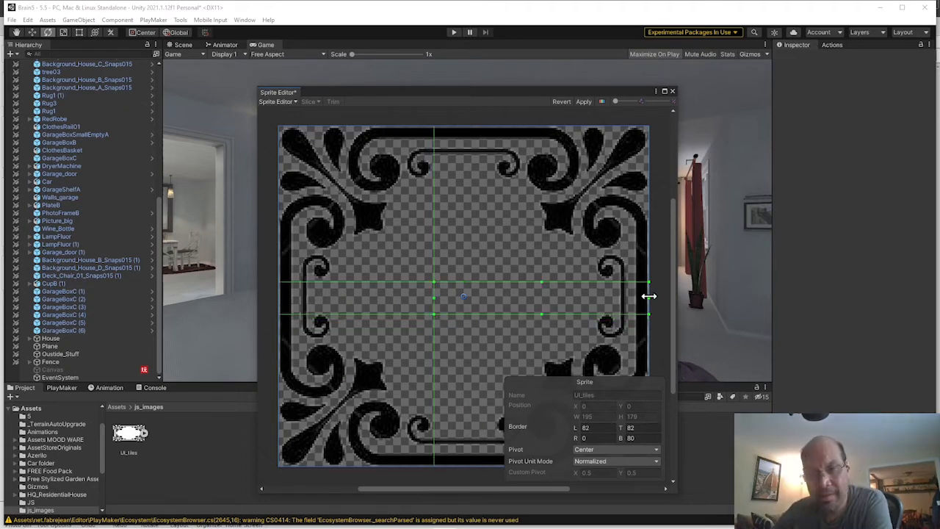
drag(649, 296, 493, 296)
click(672, 92)
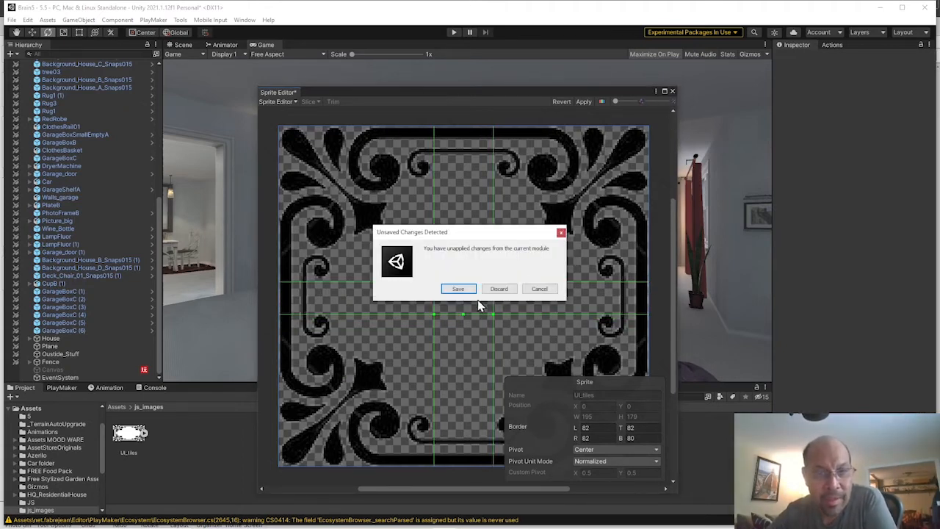
click(458, 290)
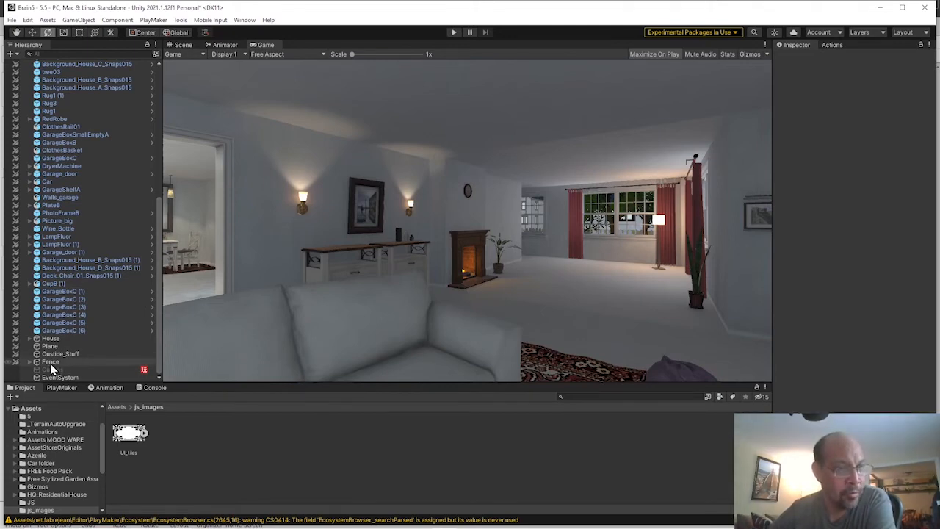
- Create a new UI canvas under EventSystem and add a UI Image as its child
right_click(65, 378)
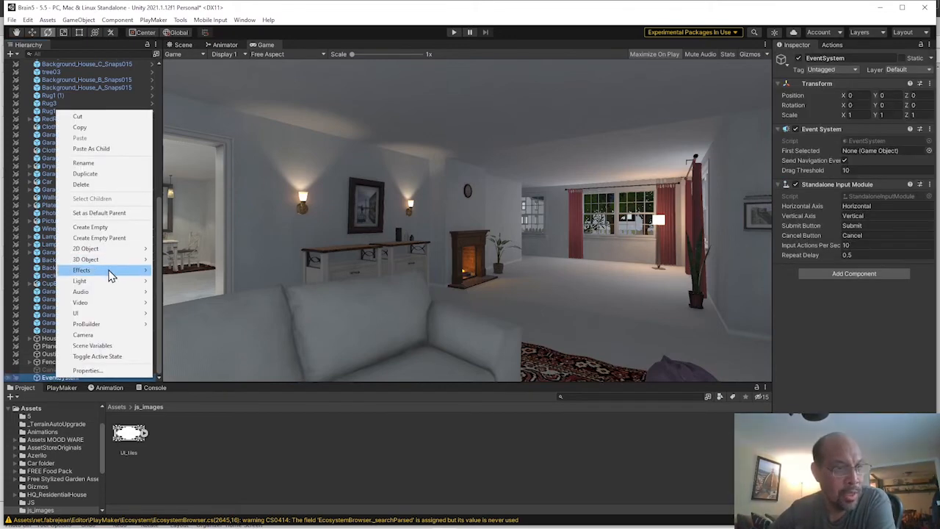
mouse_move(94, 319)
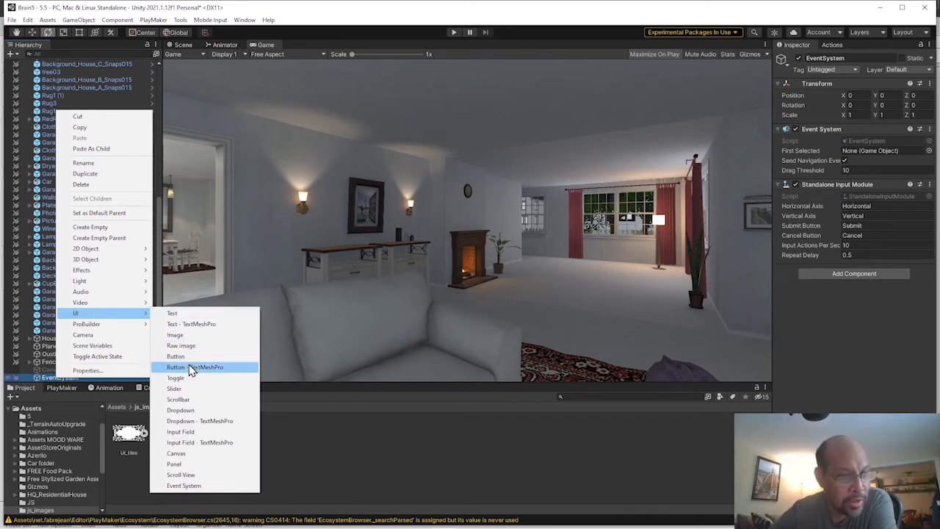
click(179, 454)
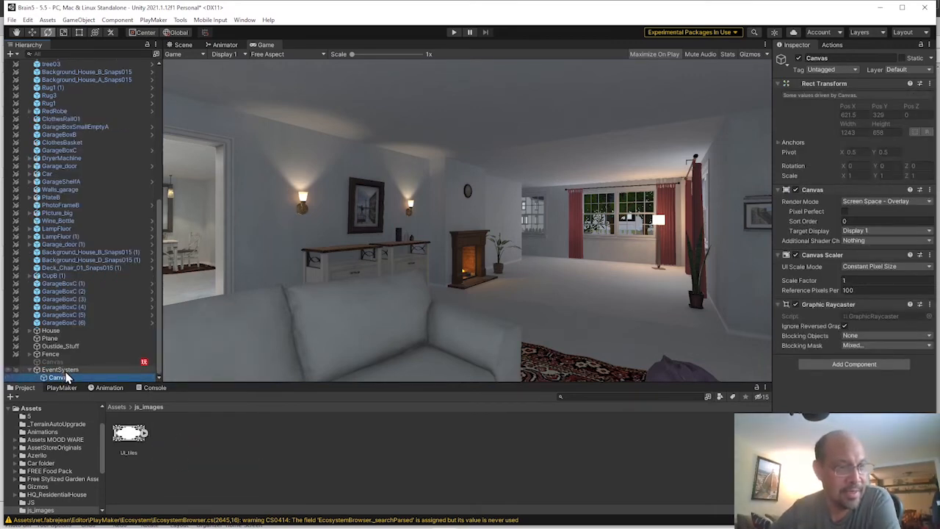
right_click(65, 378)
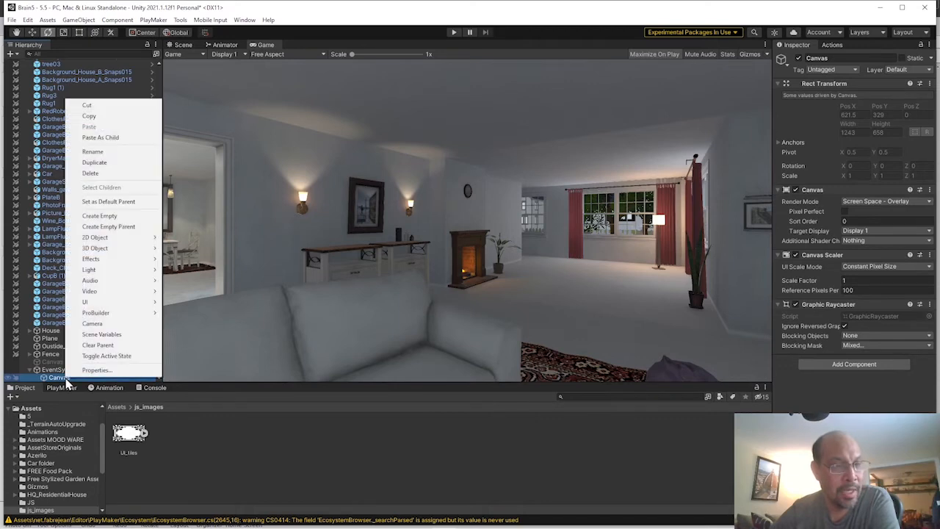
mouse_move(119, 304)
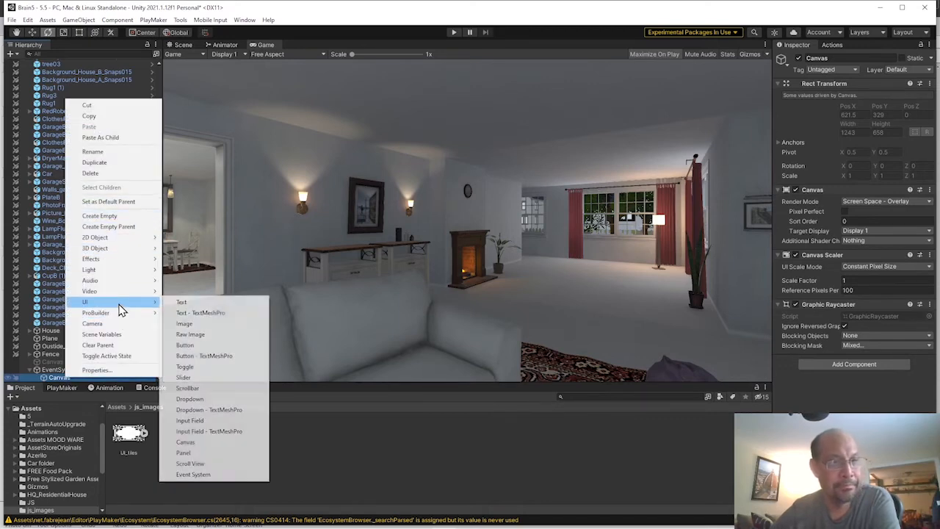
click(192, 328)
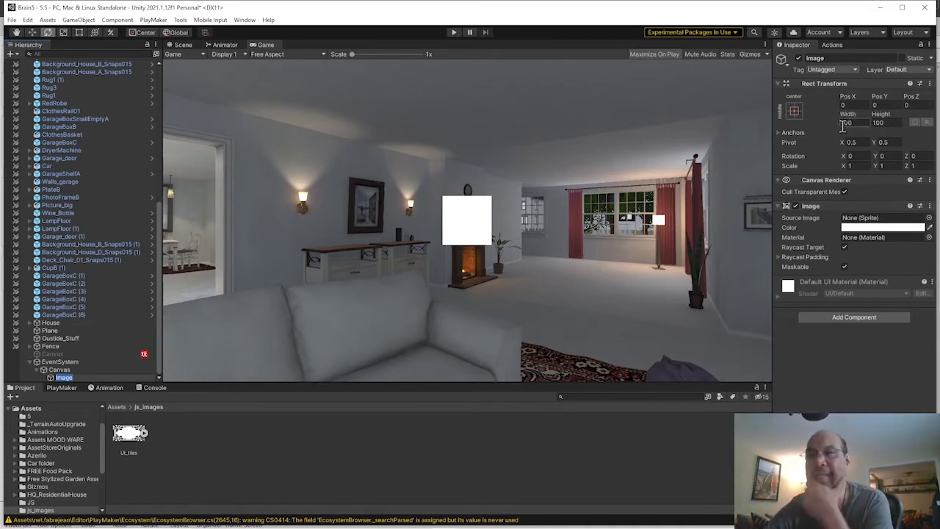
- Assign the UI_tiles sprite as the image's source and stretch the image to about 1106 wide by 519 high
click(851, 228)
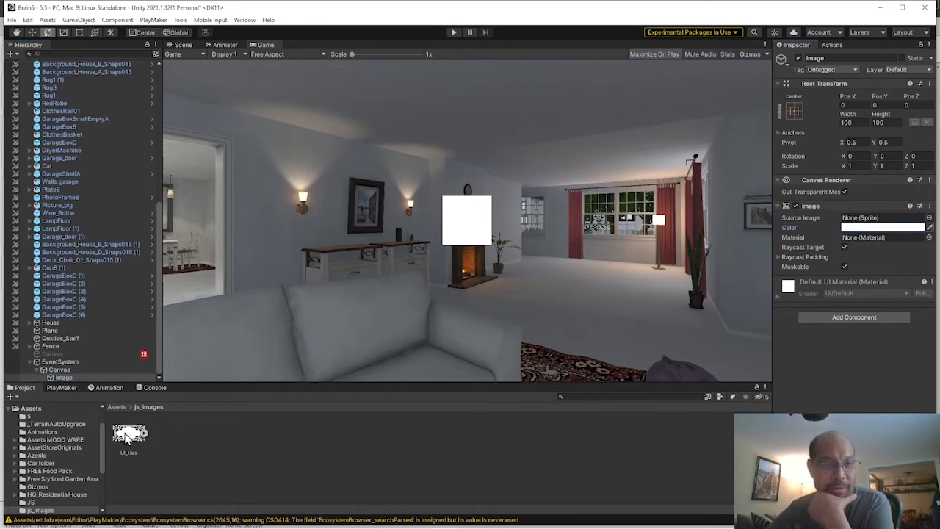
drag(129, 437, 881, 218)
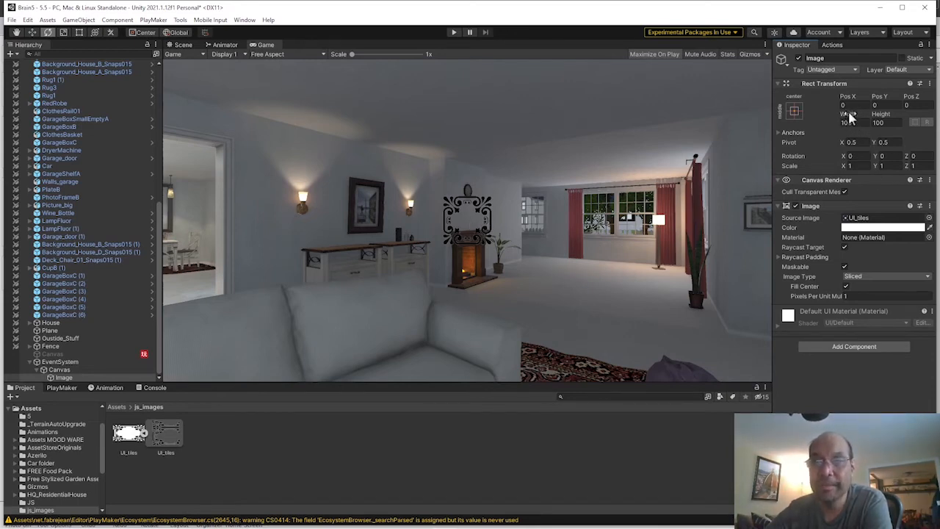
drag(849, 118, 581, 153)
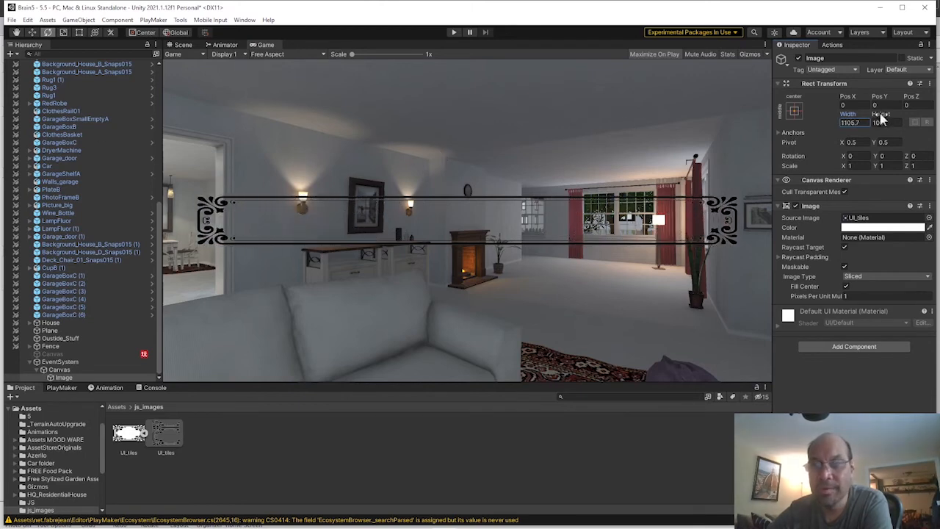
drag(880, 121, 573, 487)
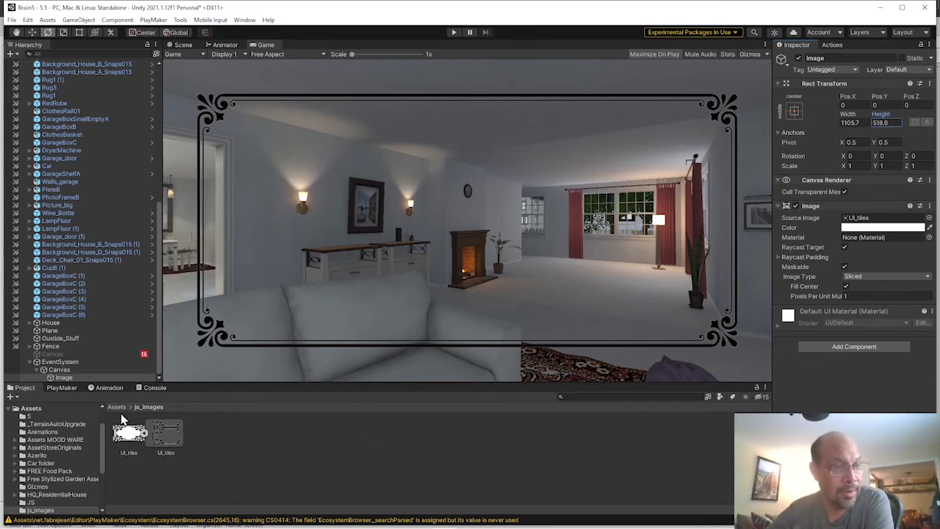
- Add a second UI Image to the new canvas, about 990 by 421, and lower its white color's alpha to make it translucent
right_click(59, 370)
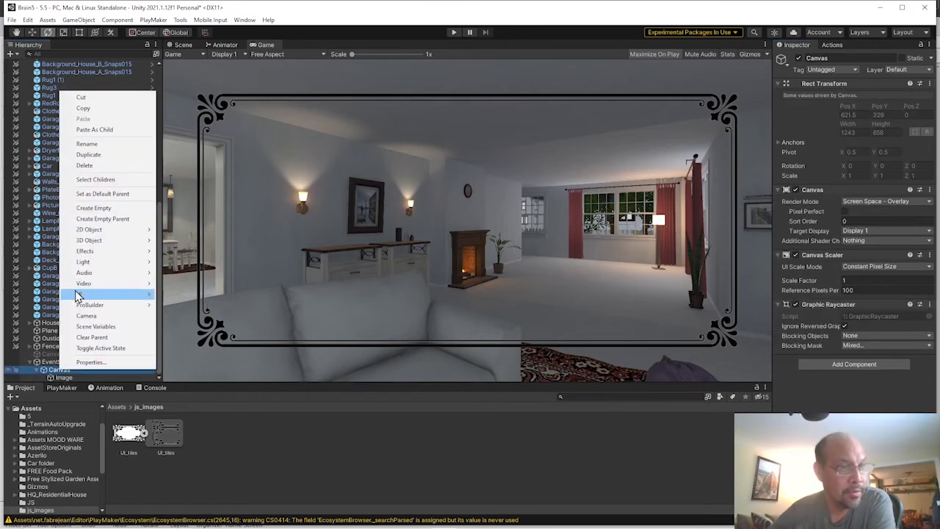
mouse_move(79, 294)
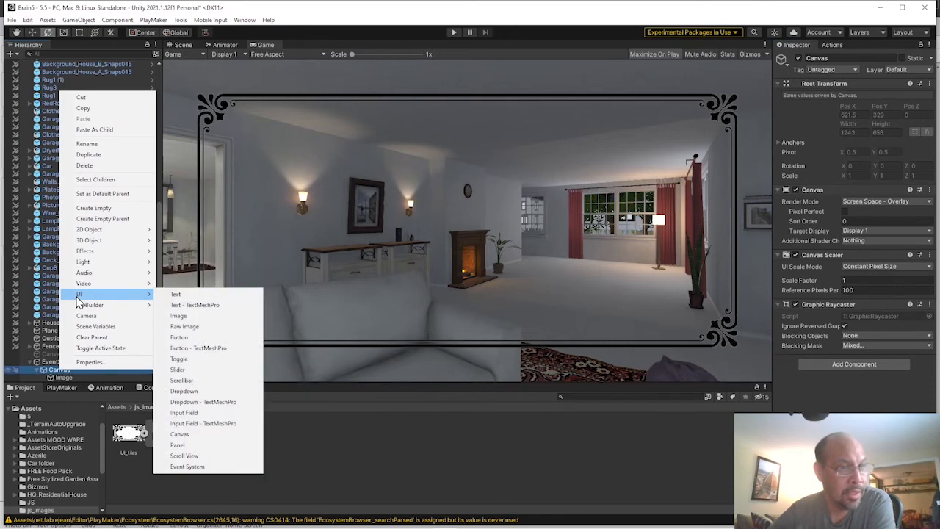
click(186, 318)
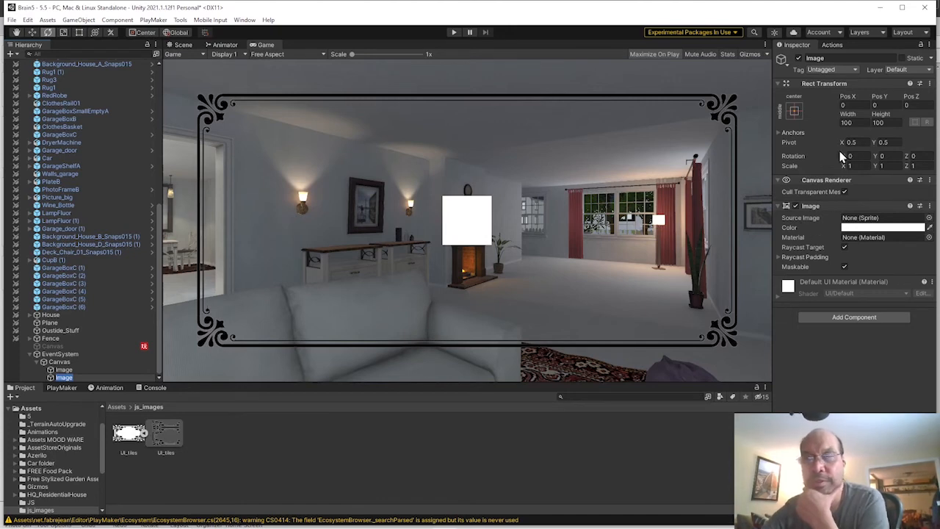
click(846, 114)
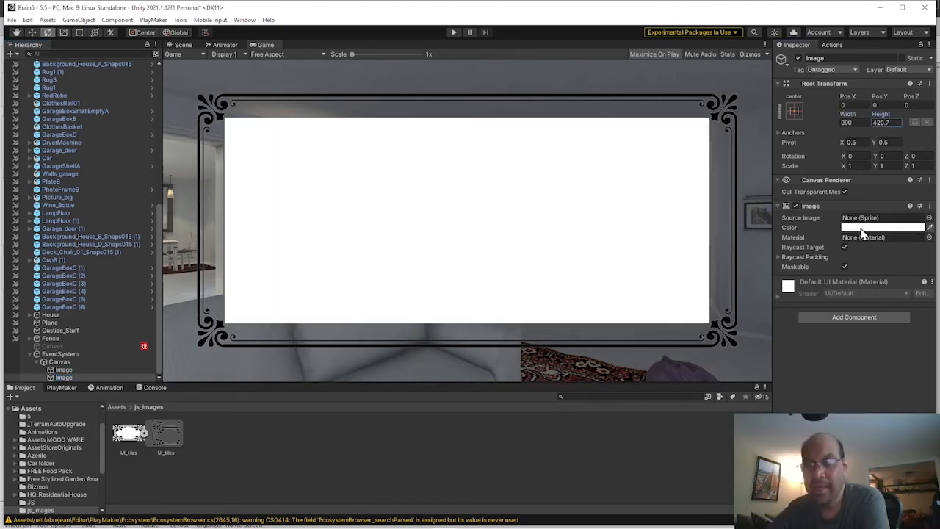
click(854, 228)
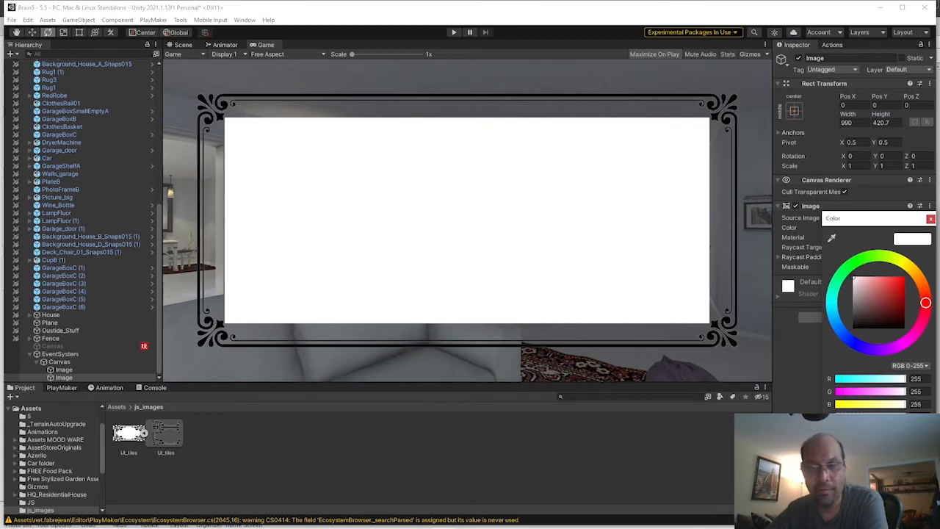
mouse_move(904, 417)
mouse_down()
mouse_move(881, 418)
mouse_move(890, 418)
mouse_up()
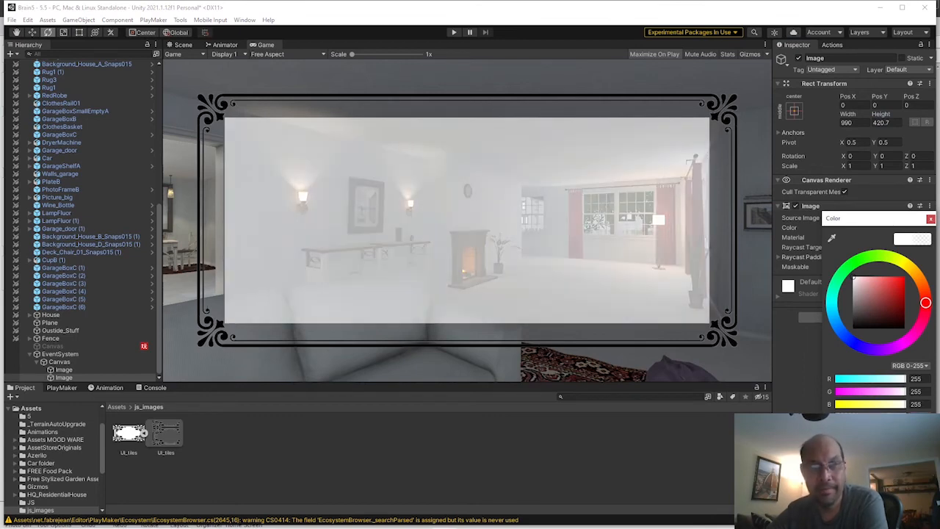
- Add a UI Text of repeated "New Text" to the new canvas, about 856 by 325, and center it horizontally
click(67, 363)
right_click(69, 363)
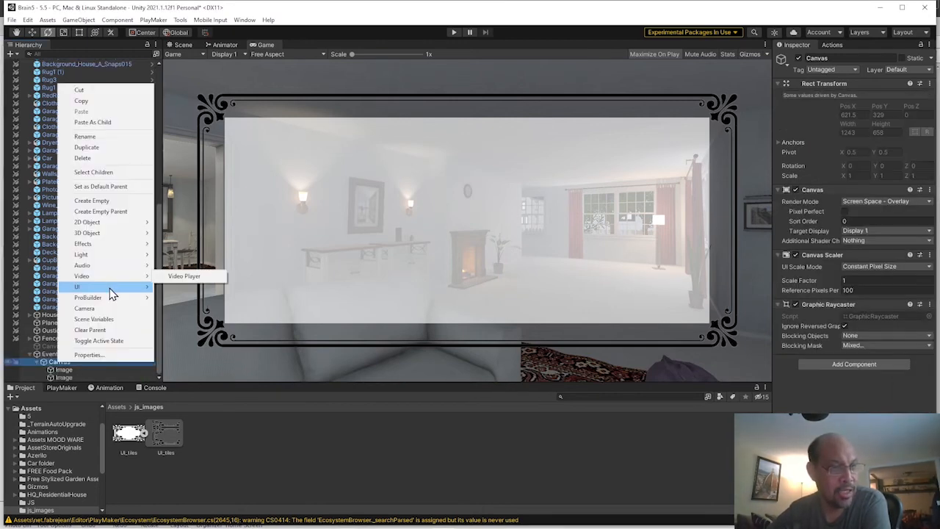
mouse_move(114, 292)
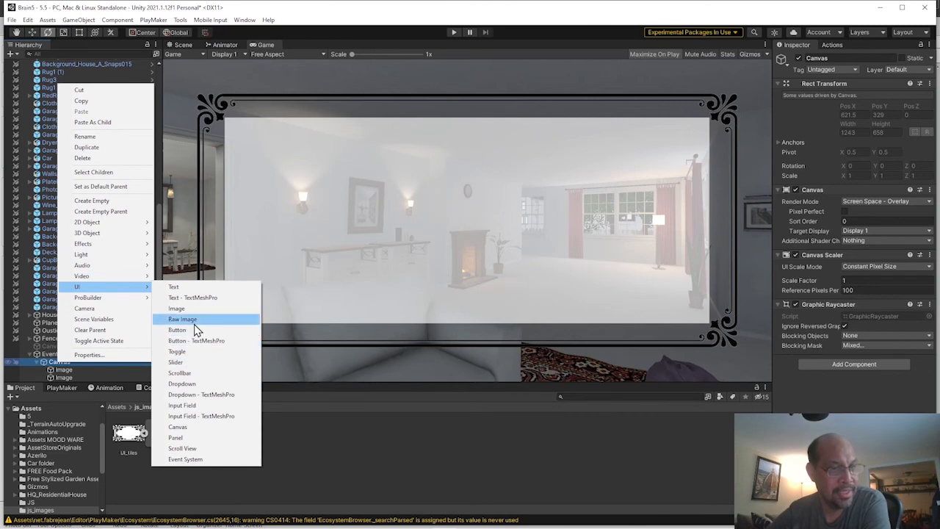
click(186, 286)
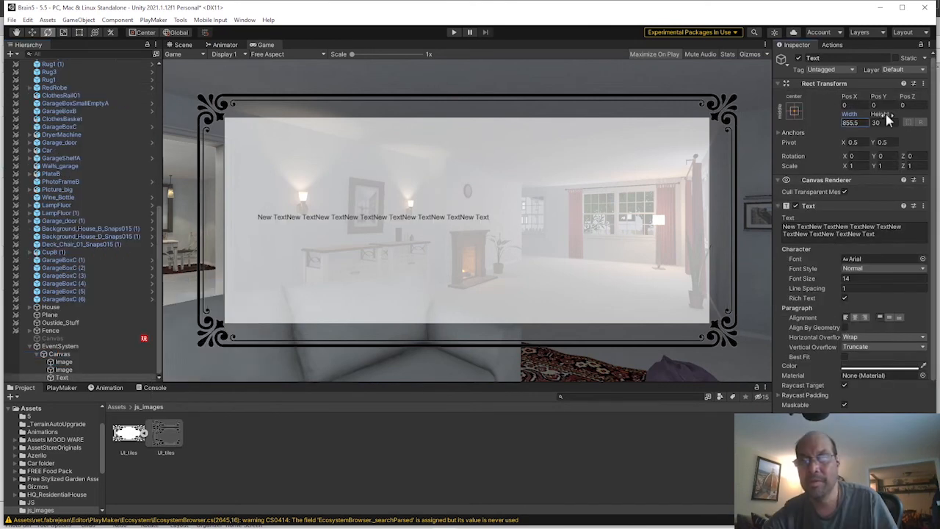
drag(889, 120, 336, 109)
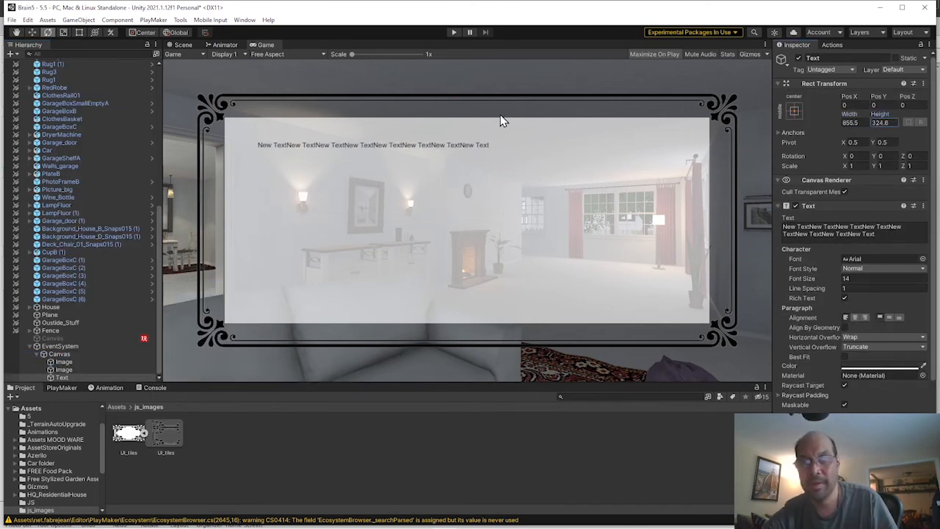
click(855, 317)
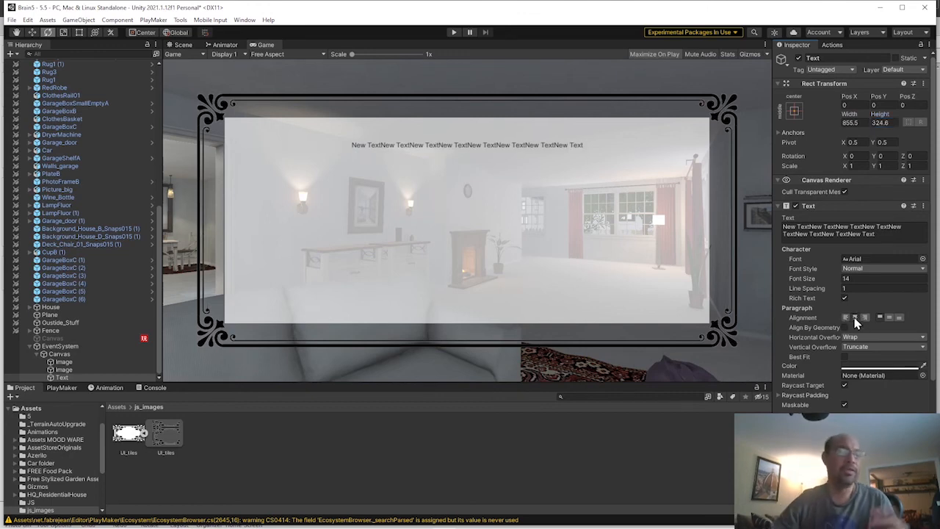